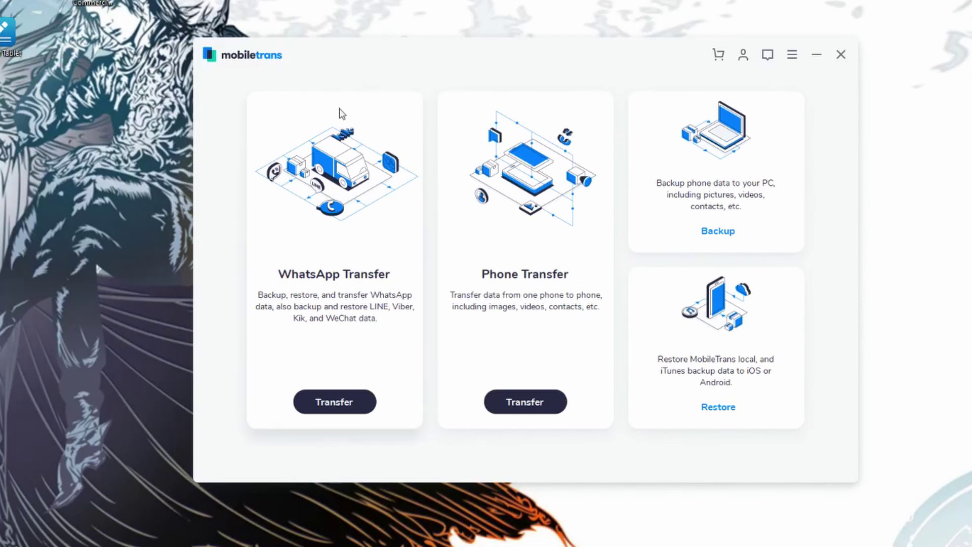
- Reposition the MobileTrans window and choose WhatsApp Transfer's backup-to-computer option
drag(382, 80, 352, 89)
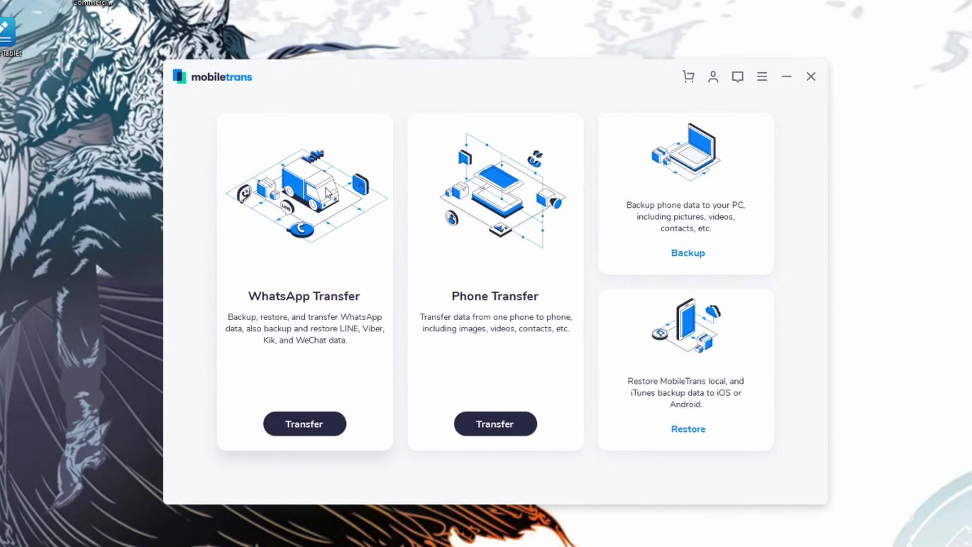
drag(378, 72, 384, 86)
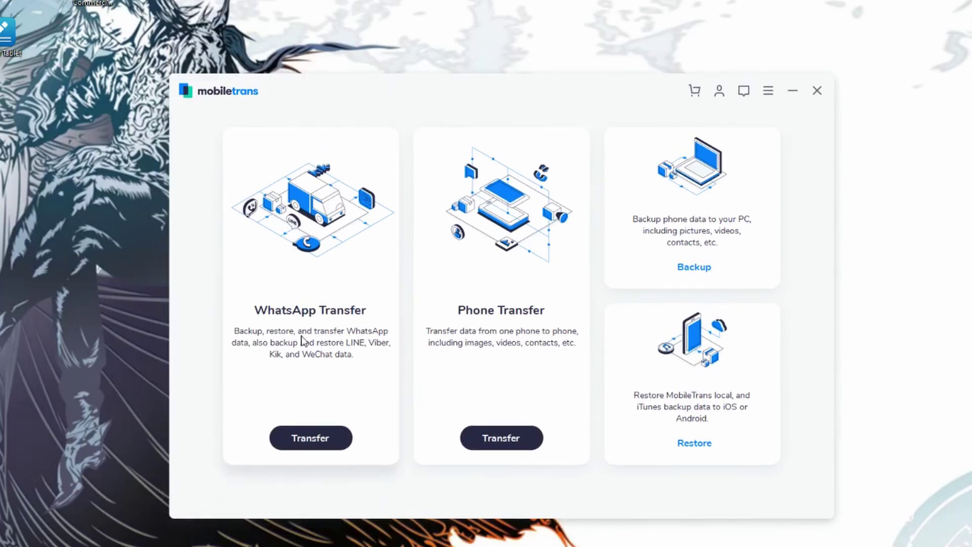
click(311, 442)
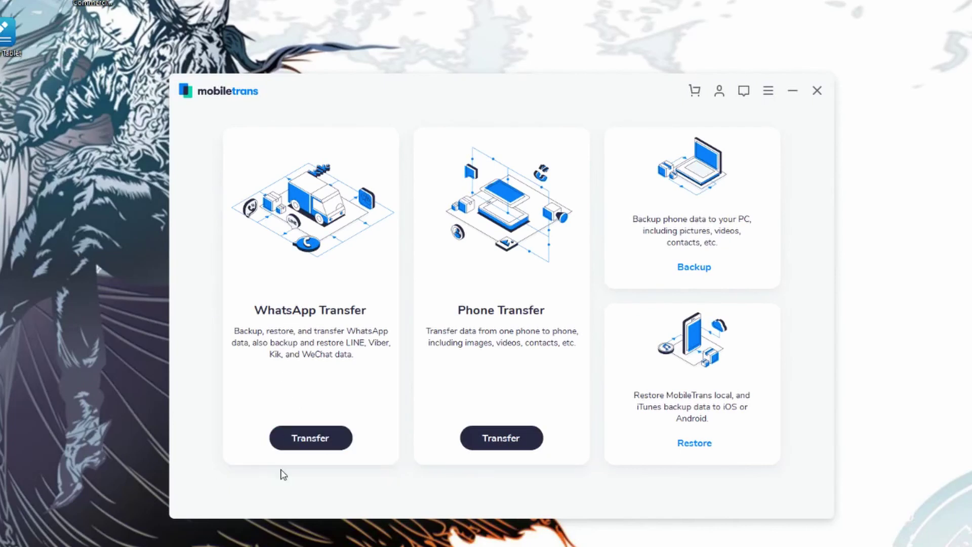
click(324, 438)
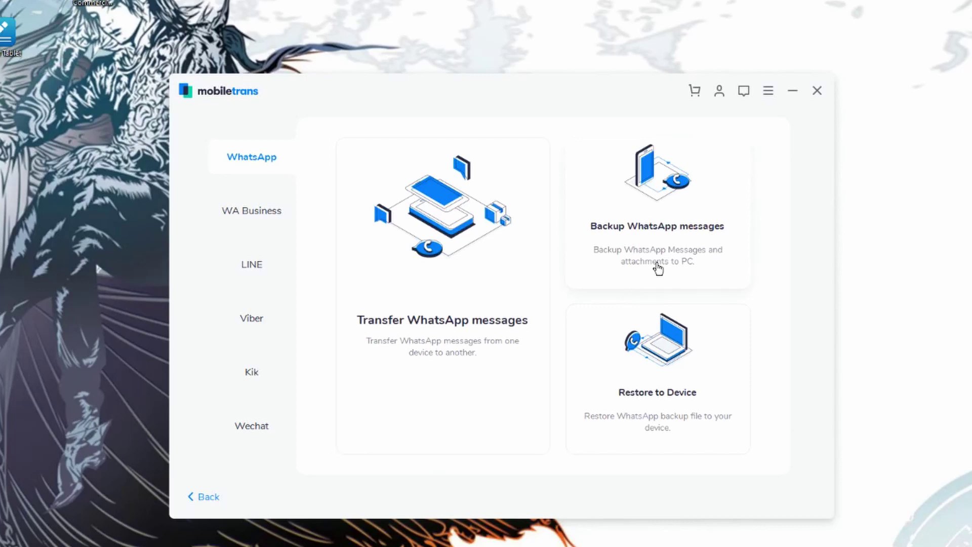
click(664, 244)
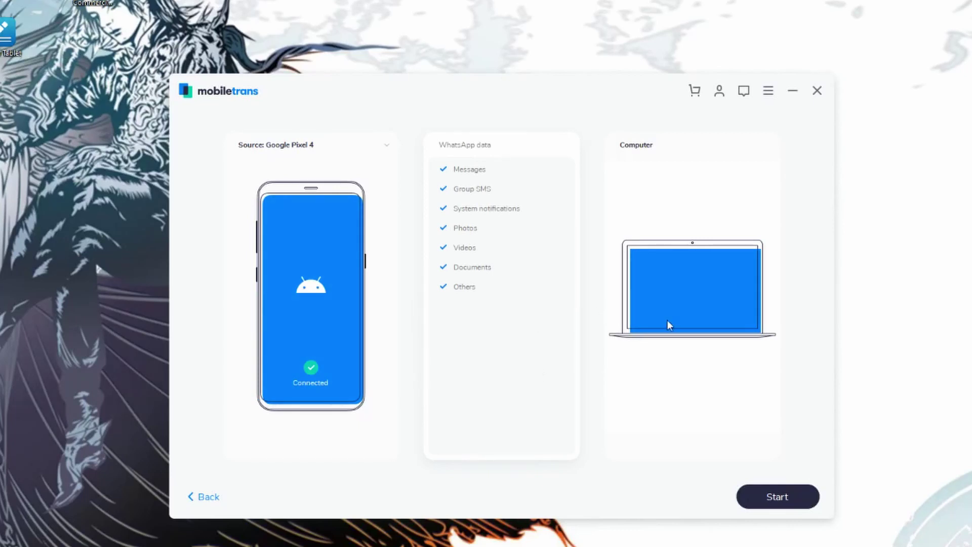
- Start backing up the Google Pixel 4's WhatsApp data to the computer
click(790, 491)
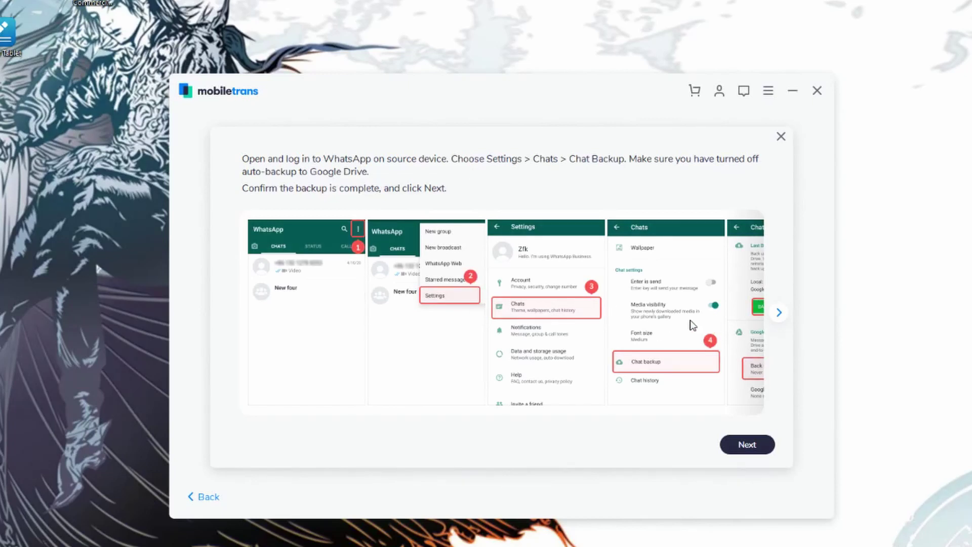
- Page through the backup guide and confirm the phone-side WhatsApp backup so the transfer reaches 100%
click(779, 312)
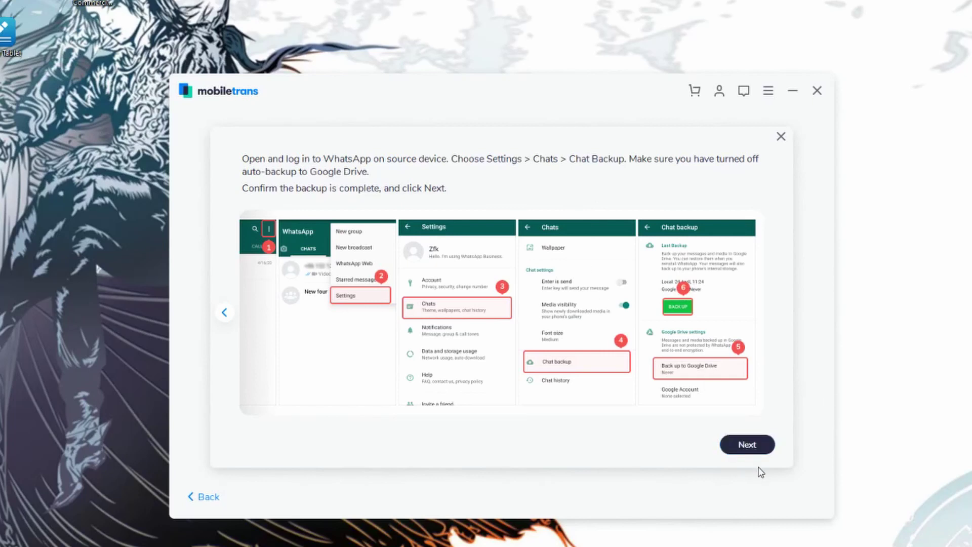
click(751, 448)
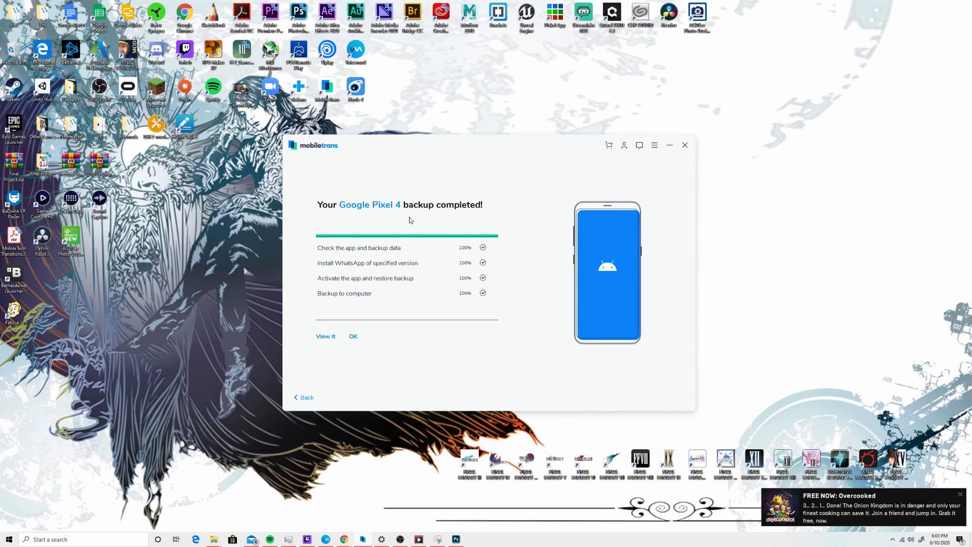
- Open the saved WhatsApp backups list and select the newest Google Pixel 4 backup
click(327, 336)
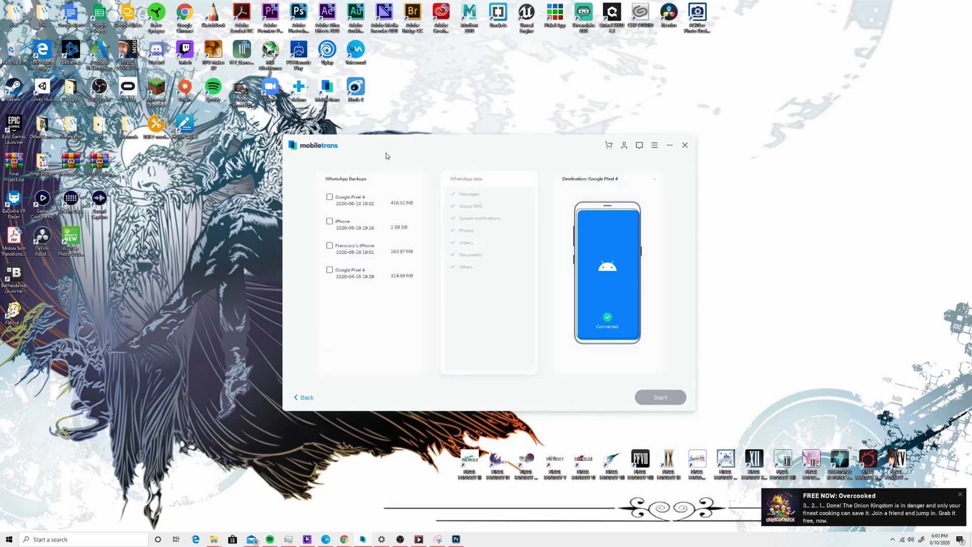
click(348, 200)
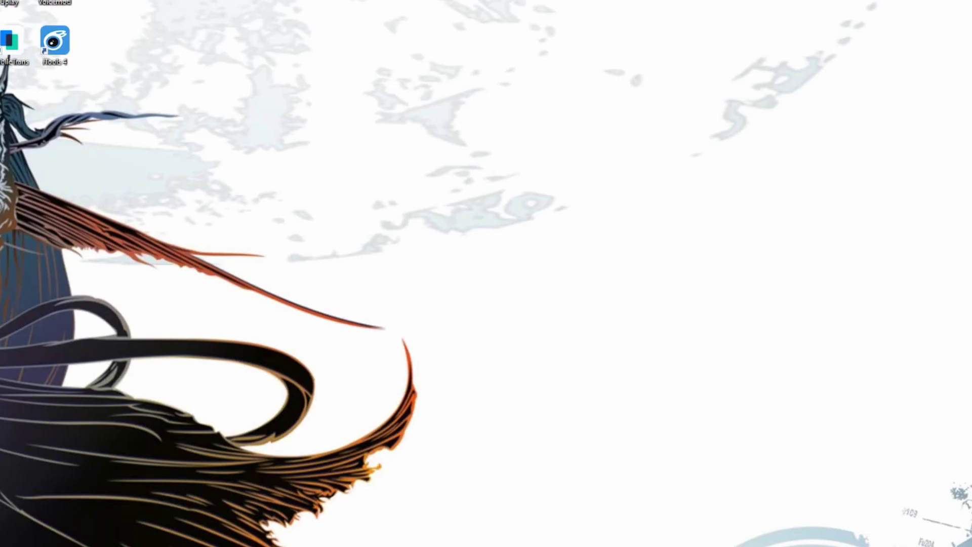
- Open File Explorer and browse to Pixel 4 > Internal shared storage > WhatsApp > Databases
key(super+e)
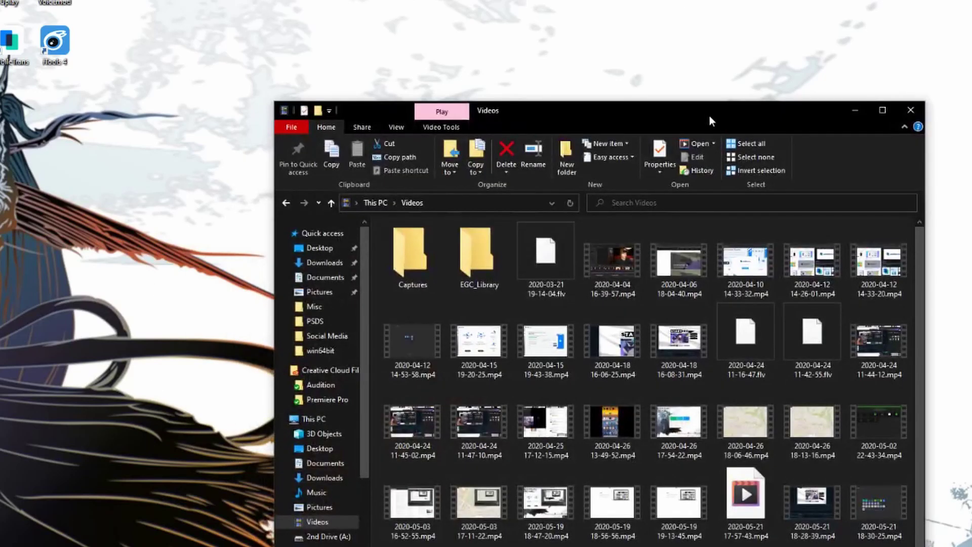
drag(709, 116, 668, 96)
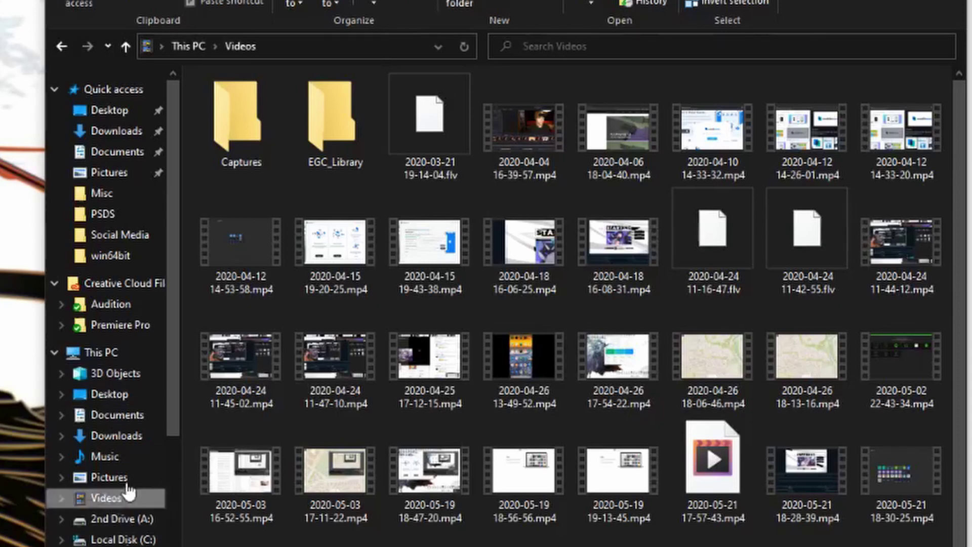
click(127, 350)
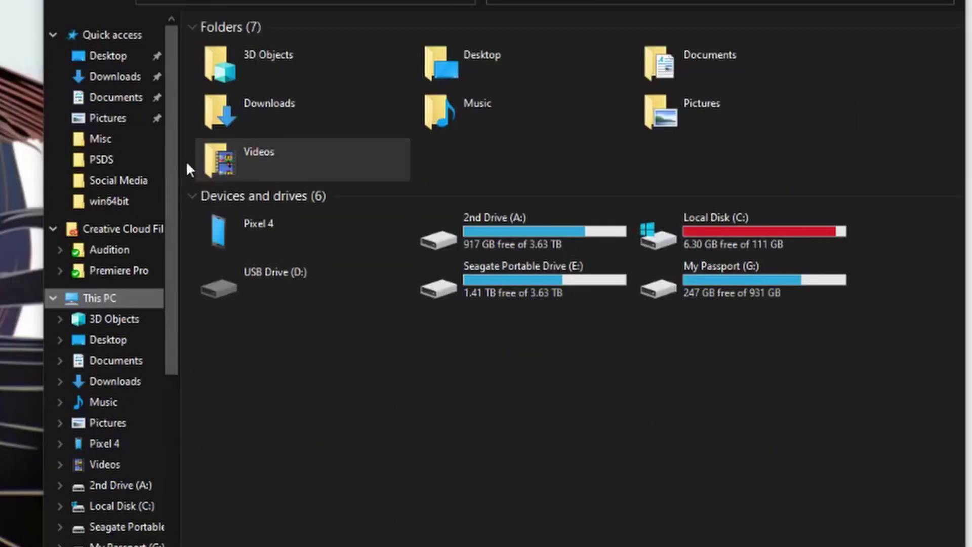
double_click(299, 226)
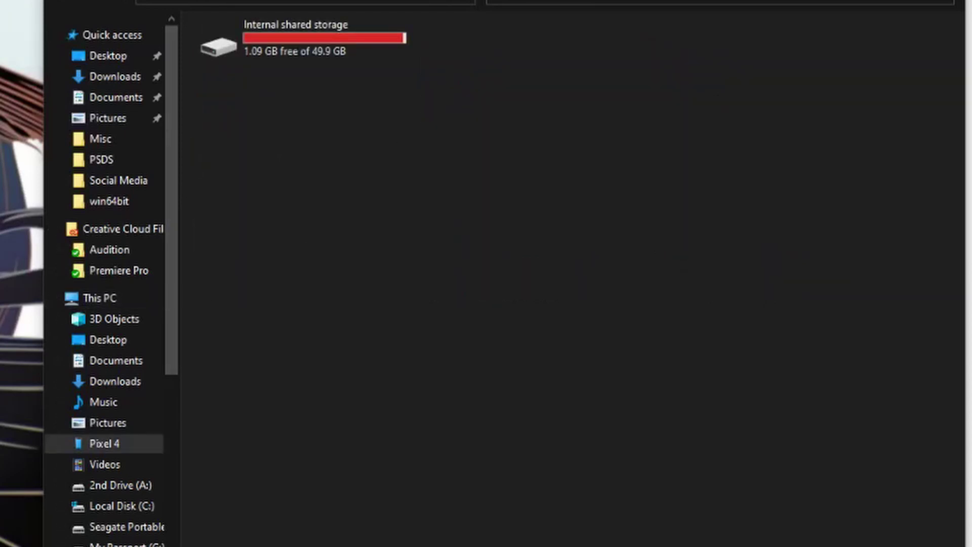
double_click(314, 30)
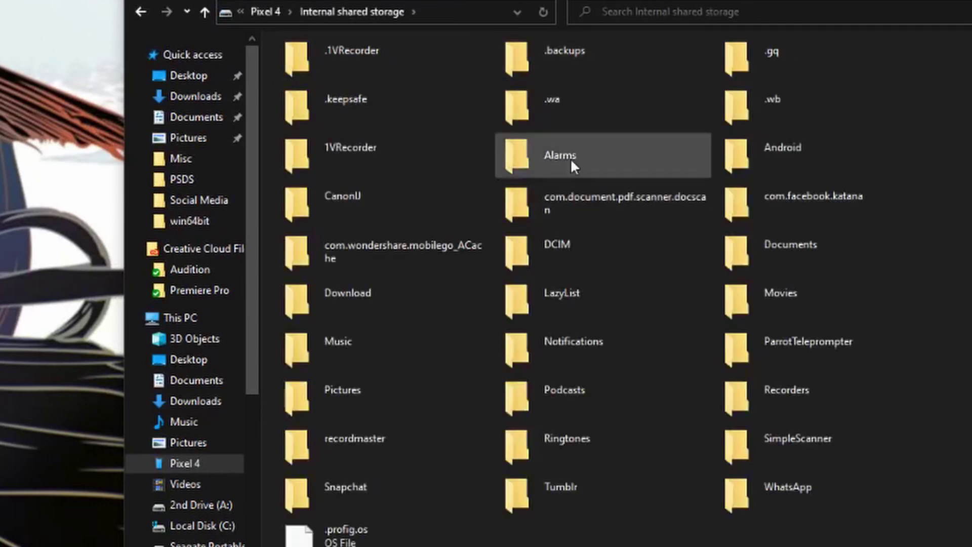
double_click(805, 490)
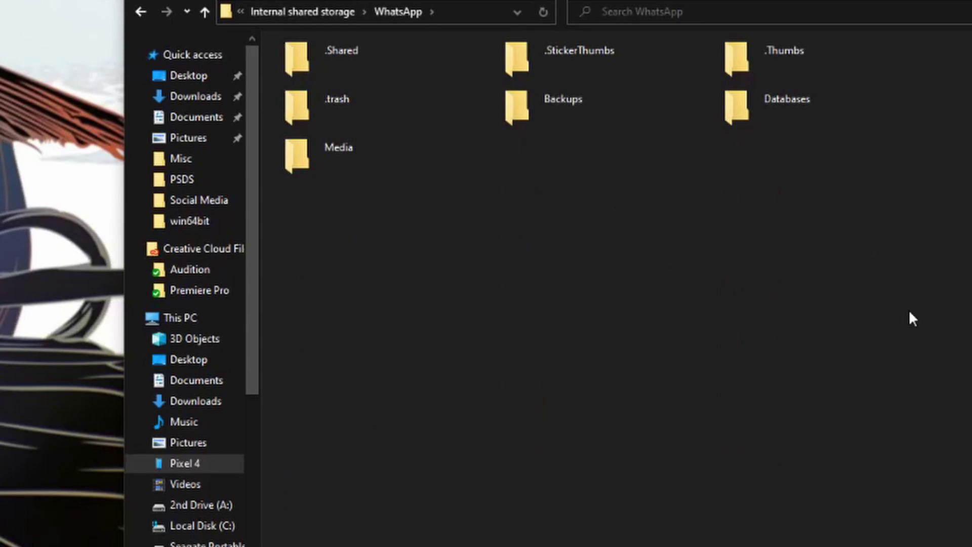
drag(910, 309, 452, 284)
double_click(780, 99)
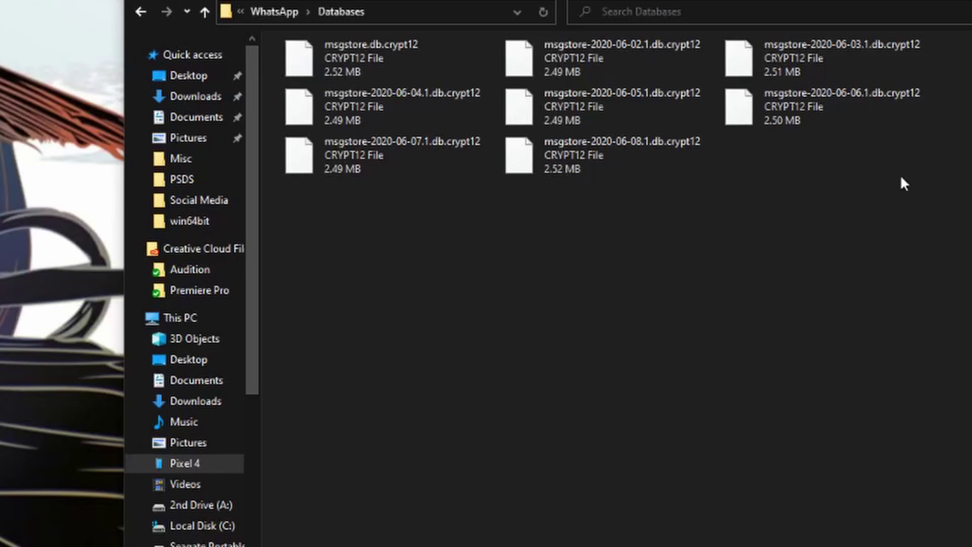
- Copy msgstore-2020-06-08.1.db.crypt12 from the phone's Databases folder onto the desktop
click(641, 147)
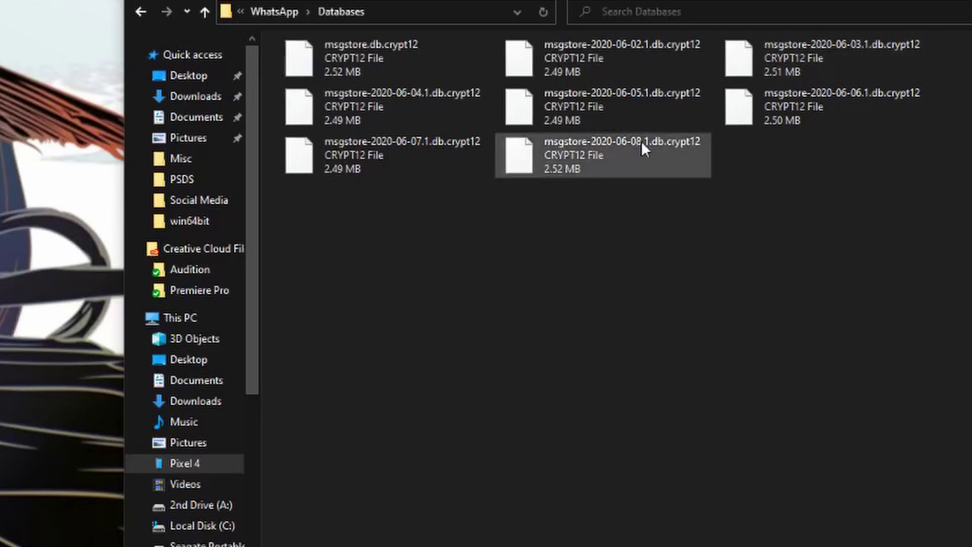
click(610, 154)
right_click(616, 165)
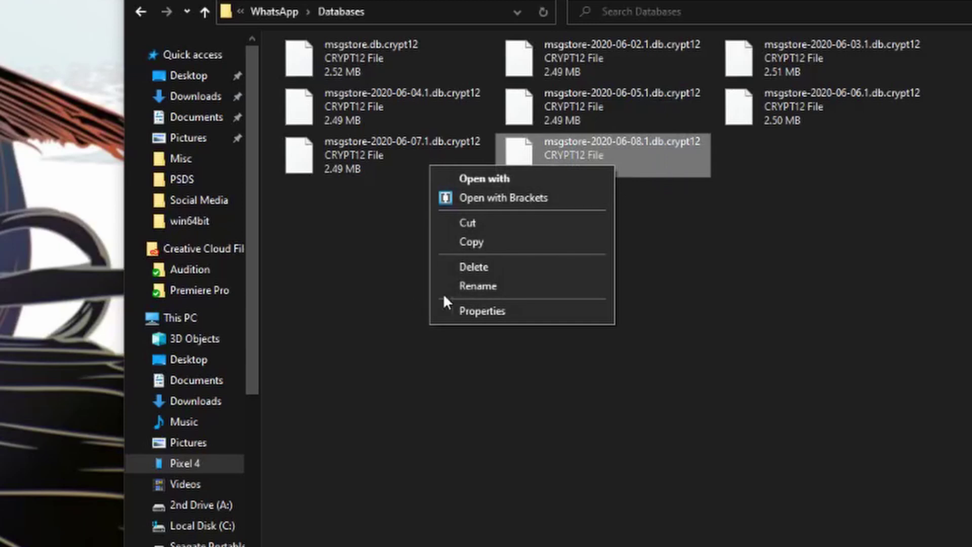
click(502, 240)
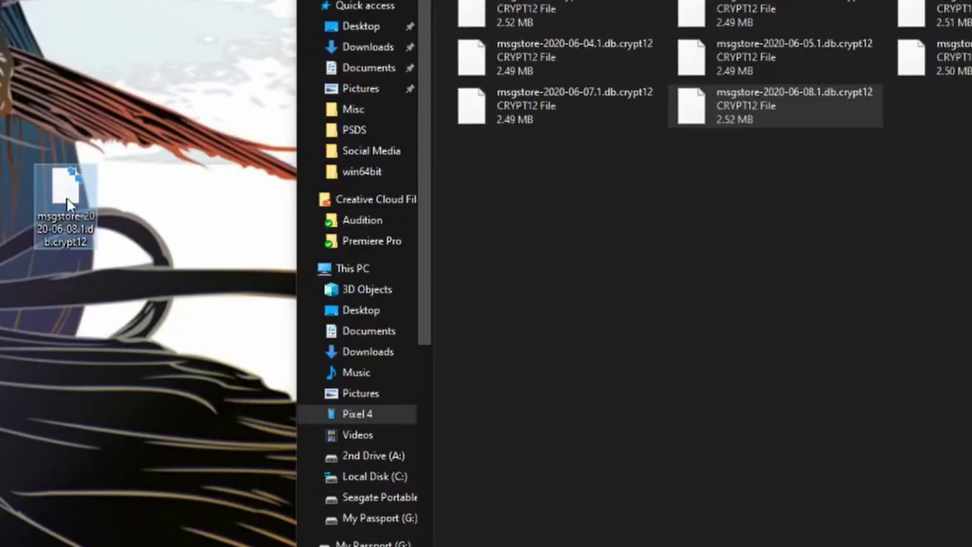
mouse_move(65, 197)
mouse_down()
mouse_move(94, 196)
mouse_move(75, 193)
mouse_up()
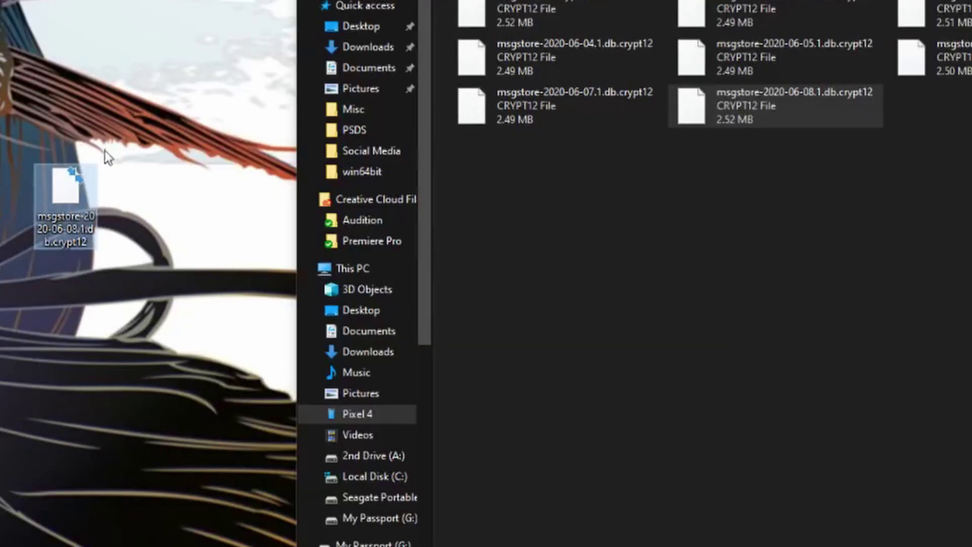
click(114, 130)
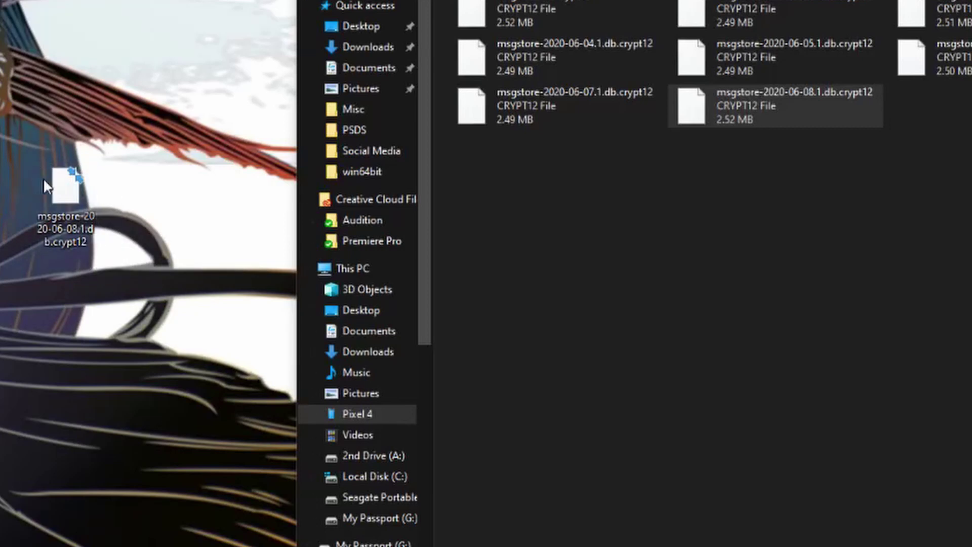
drag(65, 215, 76, 189)
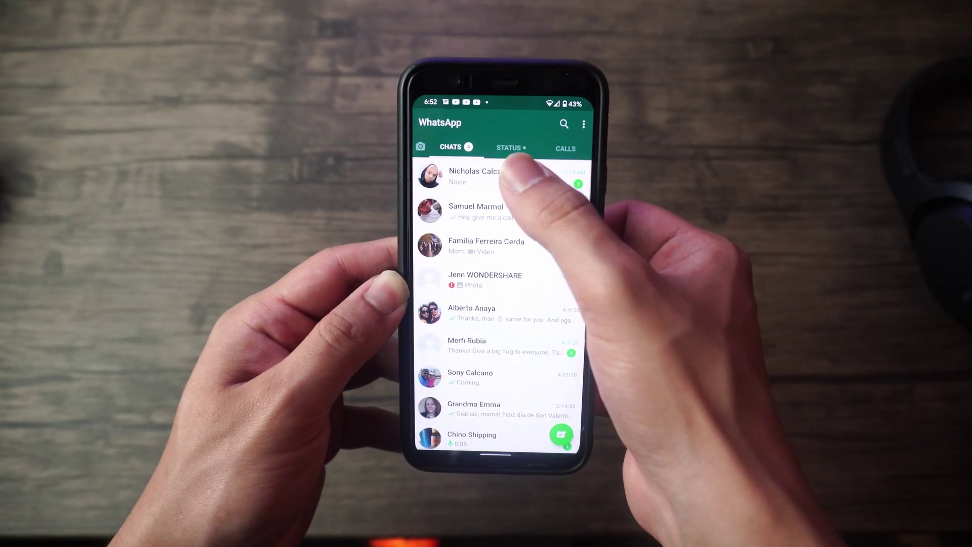
- Export the topmost WhatsApp chat with media and expand the share sheet for its 40 files
click(532, 171)
click(586, 122)
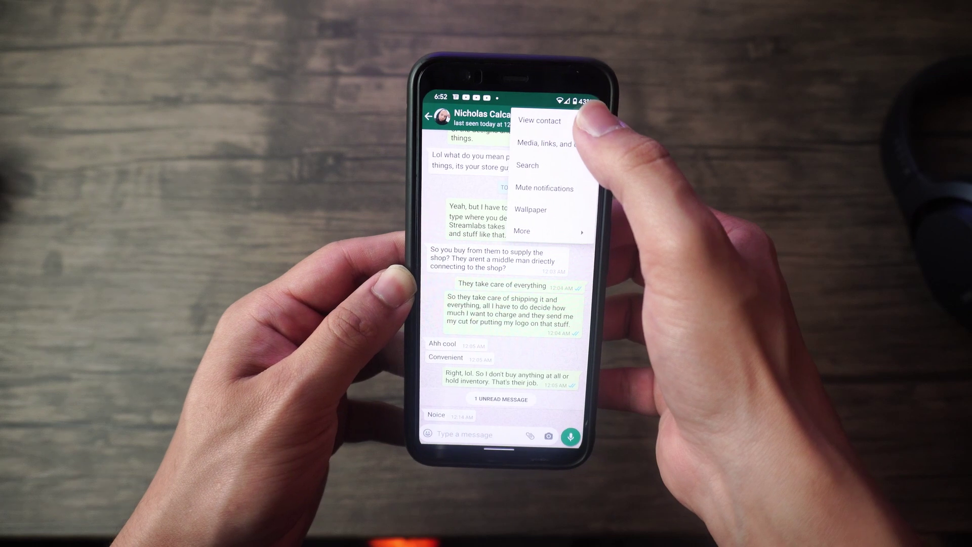
click(526, 235)
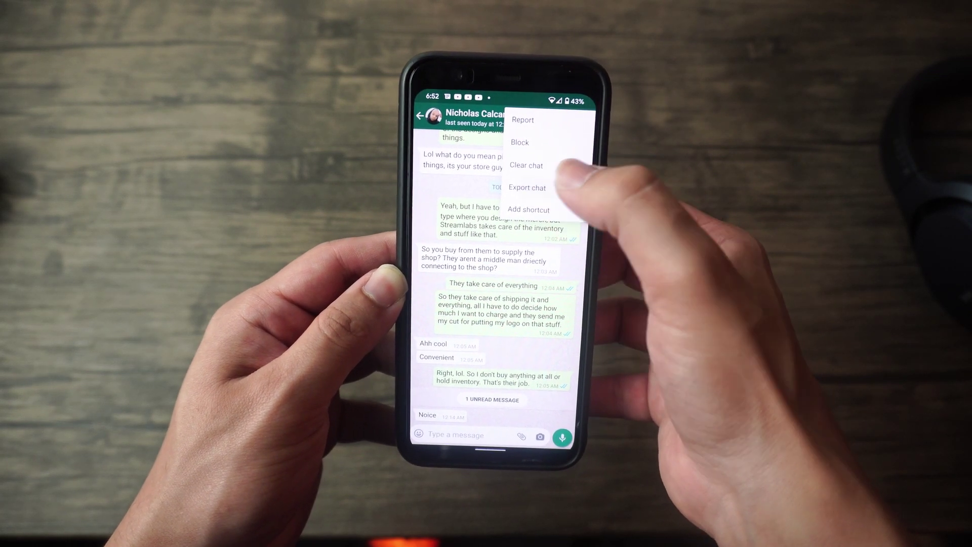
click(529, 187)
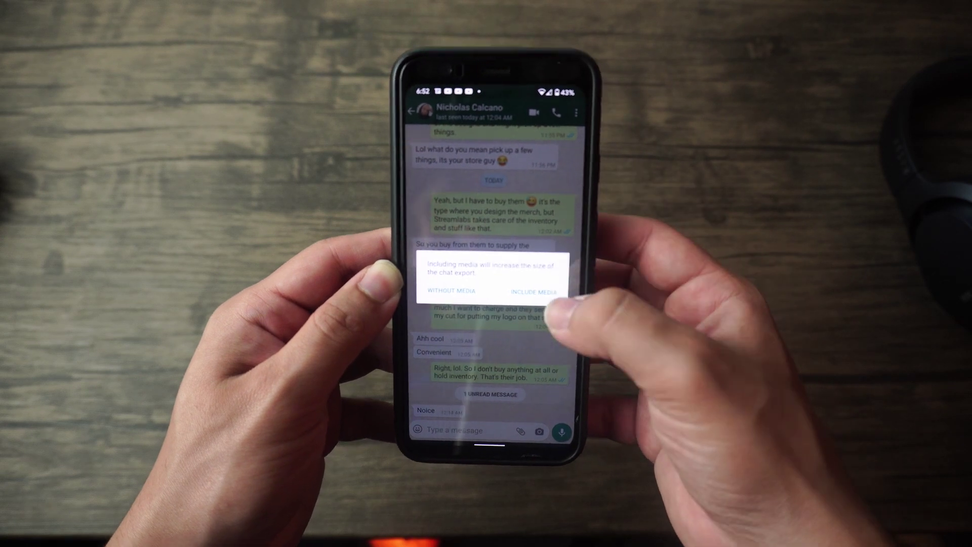
click(521, 290)
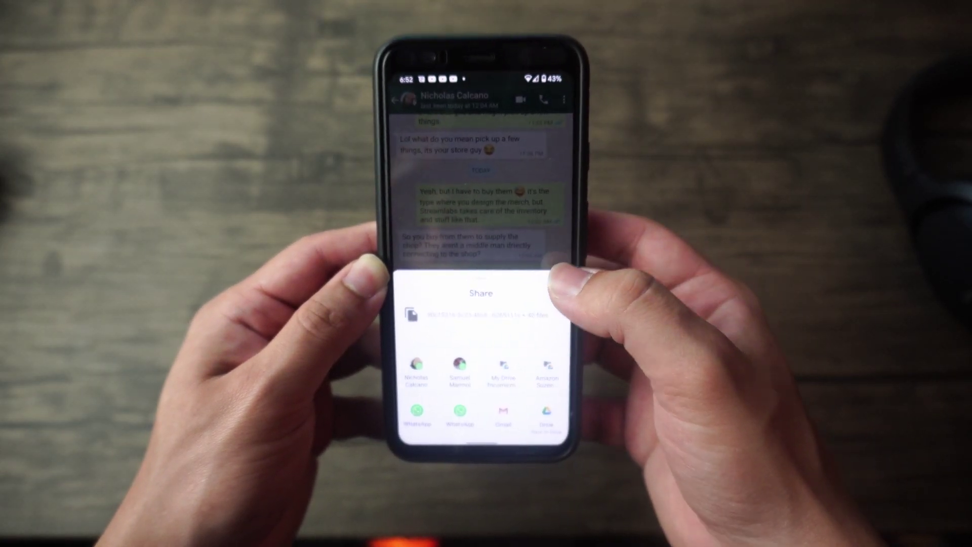
drag(522, 400, 522, 284)
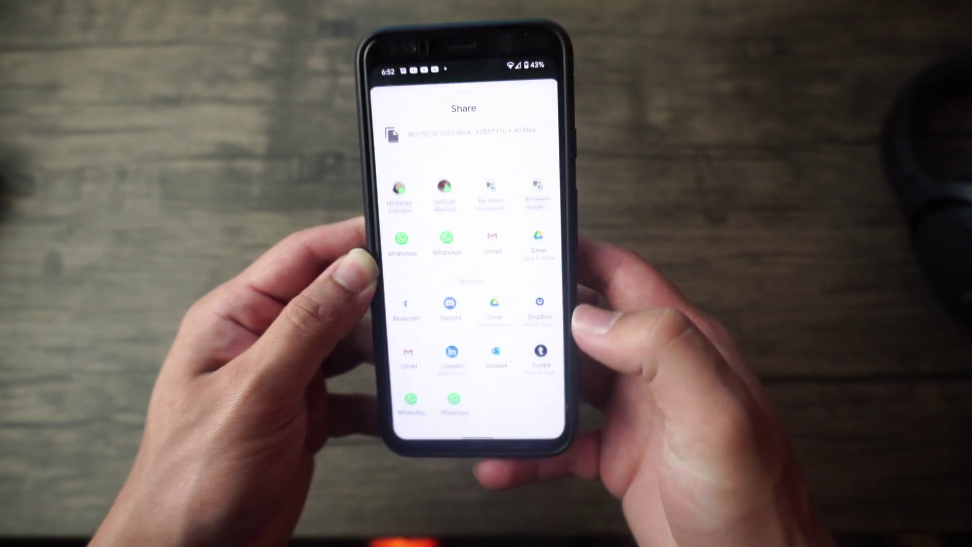